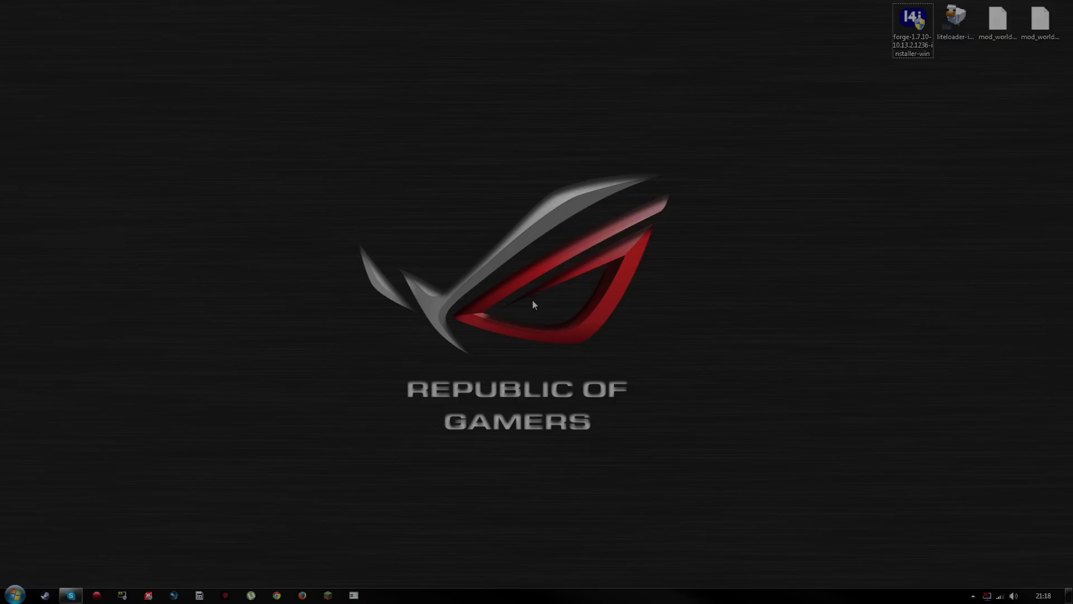
Open the Roaming application data folder with the Run command %appdata%.
key("super+r")
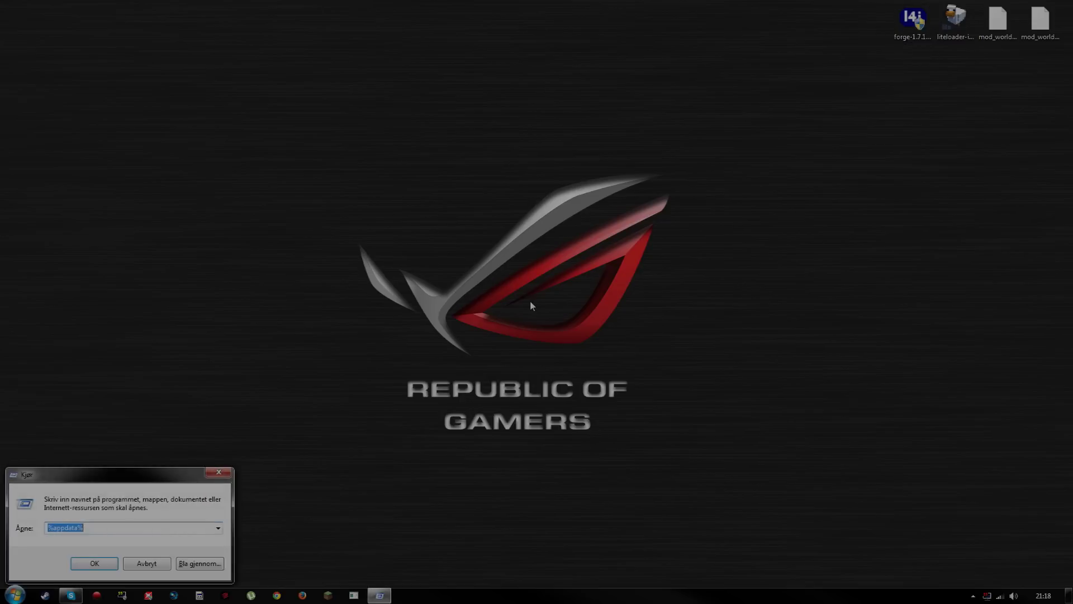
key("Return")
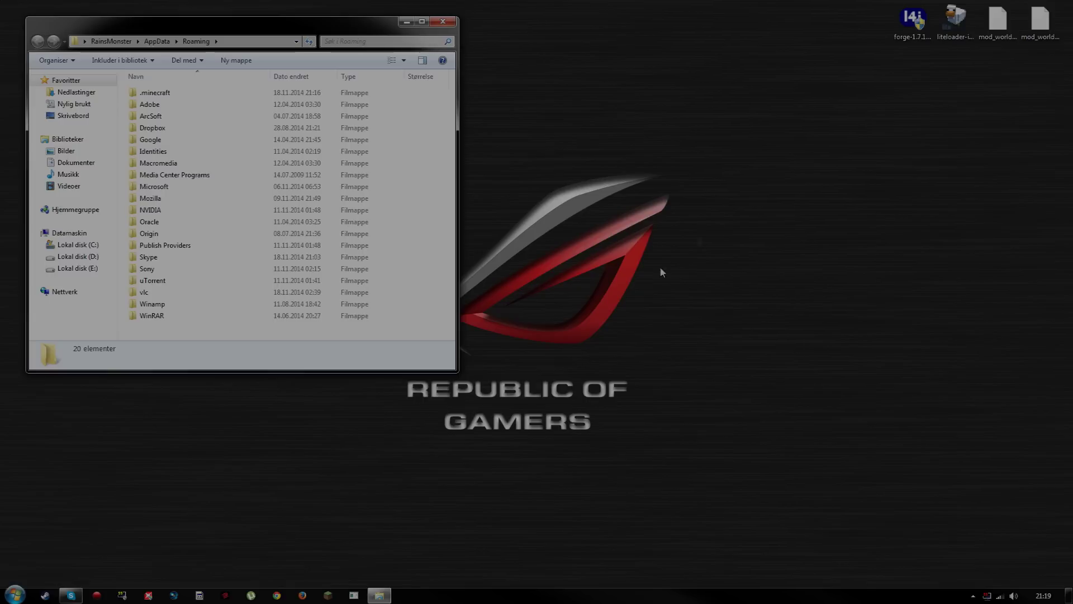
Run the Forge installer from the desktop, install the client for Forge 10.13.2.1236, and dismiss the compatibility assistant.
left_click(898, 35)
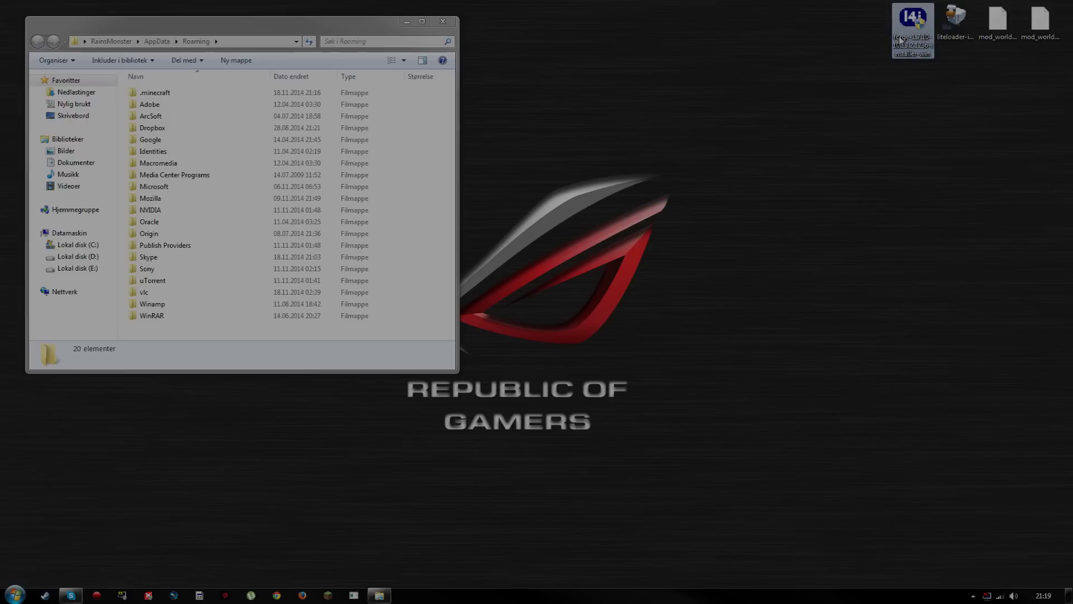
left_click(585, 330)
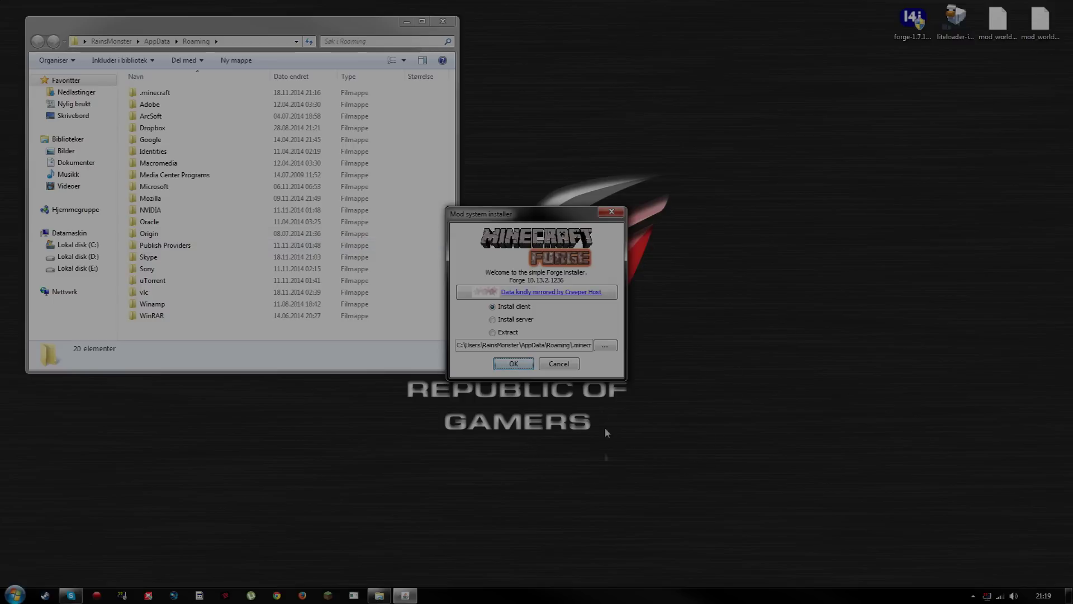
left_click(505, 366)
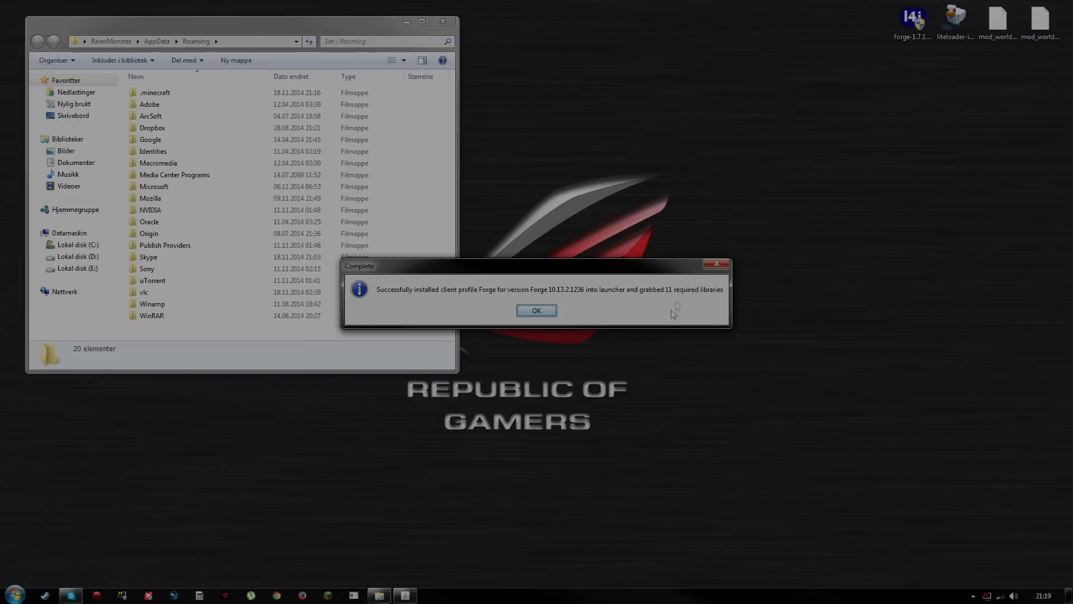
left_click(552, 311)
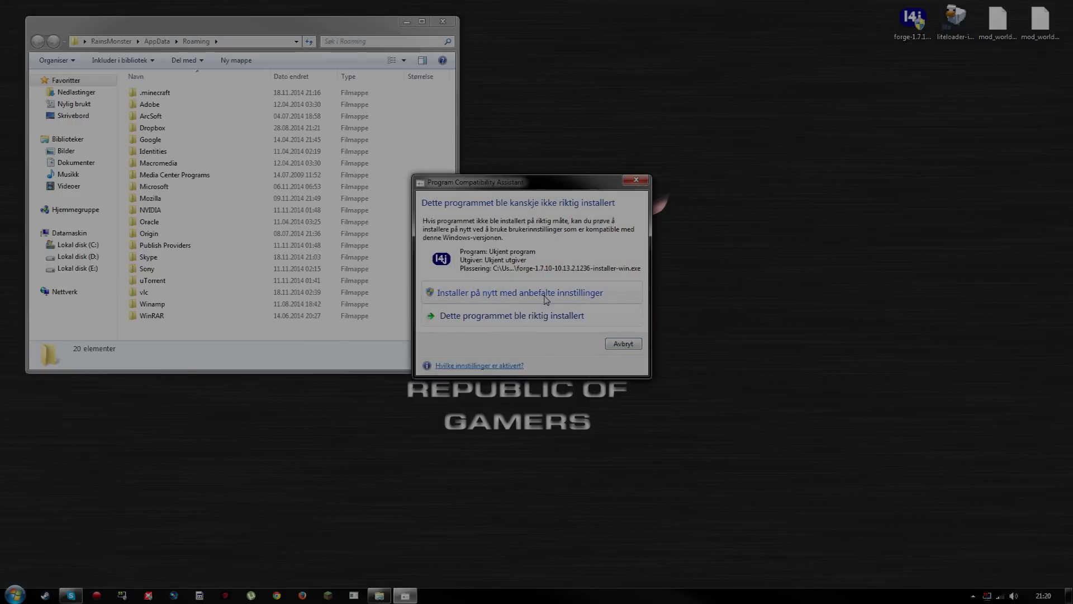
left_click(622, 343)
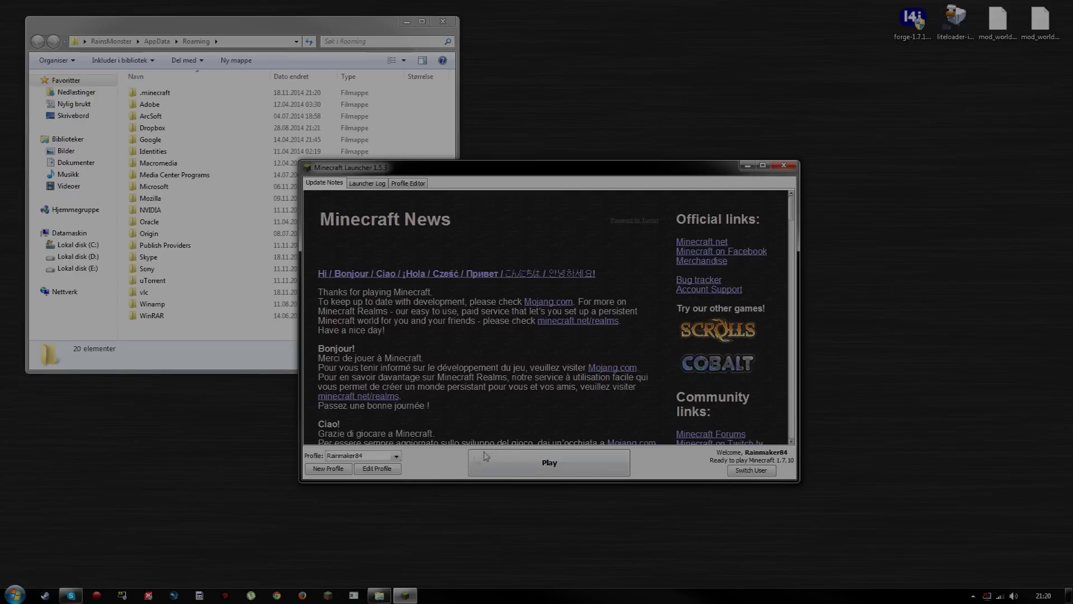
Review the current launcher profile's version choices, keep release 1.7.10, and save the profile.
left_click(400, 473)
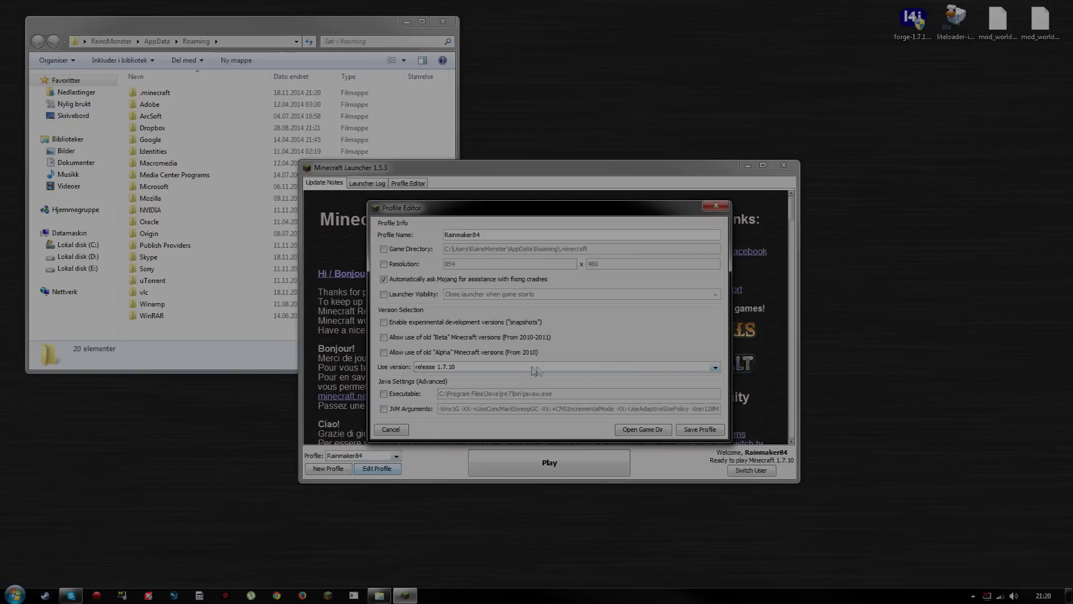
left_click(579, 368)
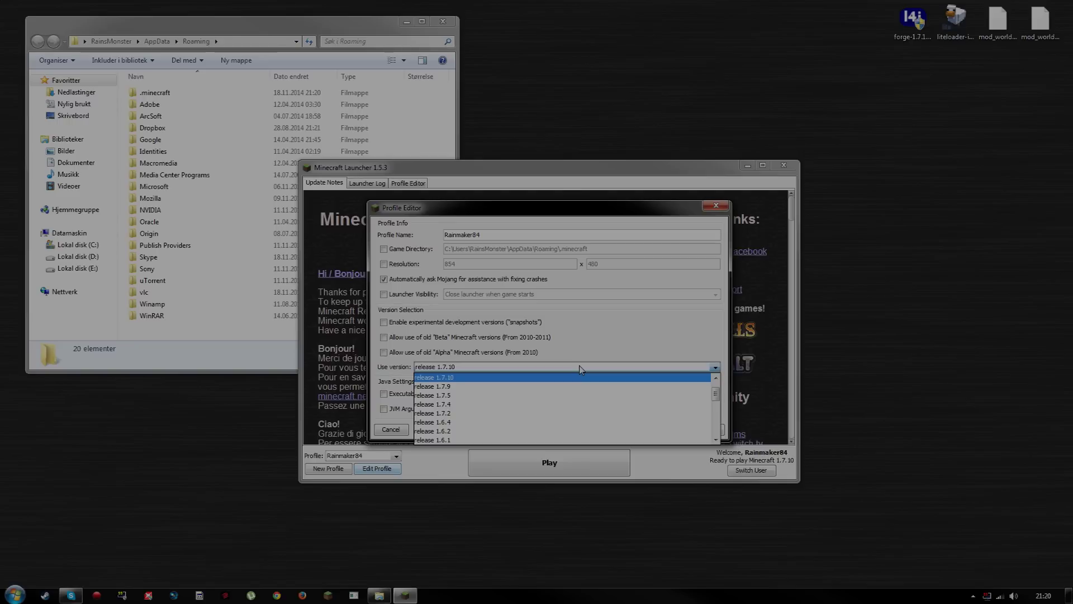
left_click(580, 369)
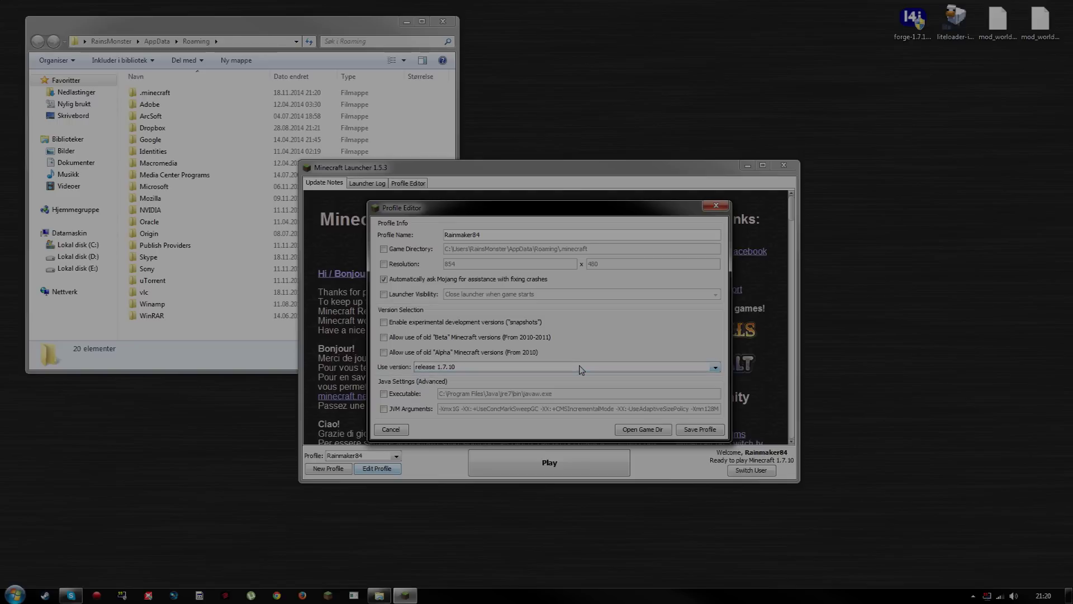
left_click(688, 429)
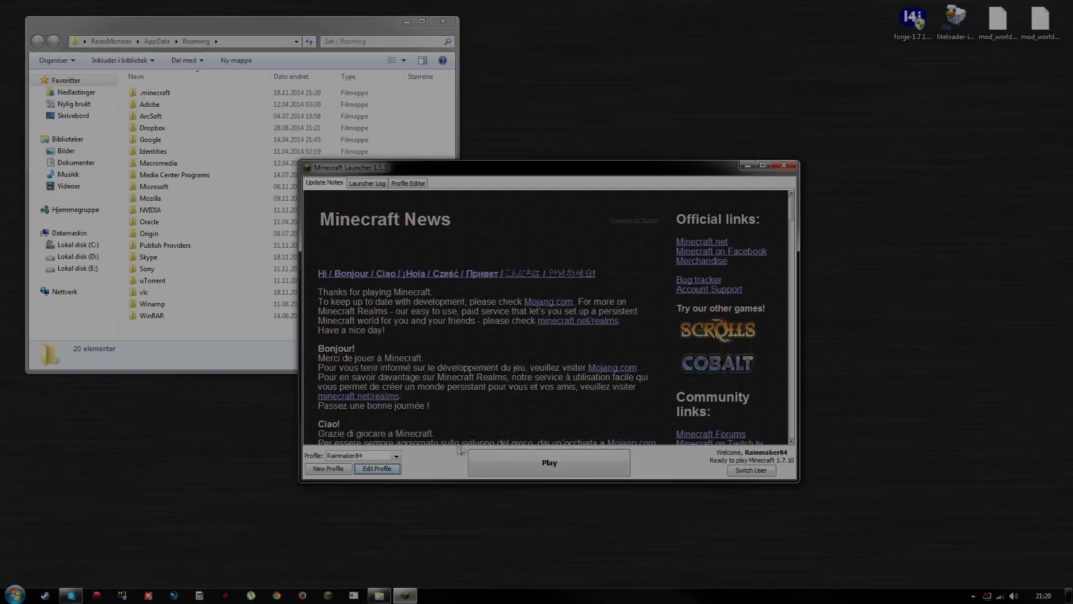
Select the Forge profile in the Minecraft launcher and start the game.
left_click(396, 456)
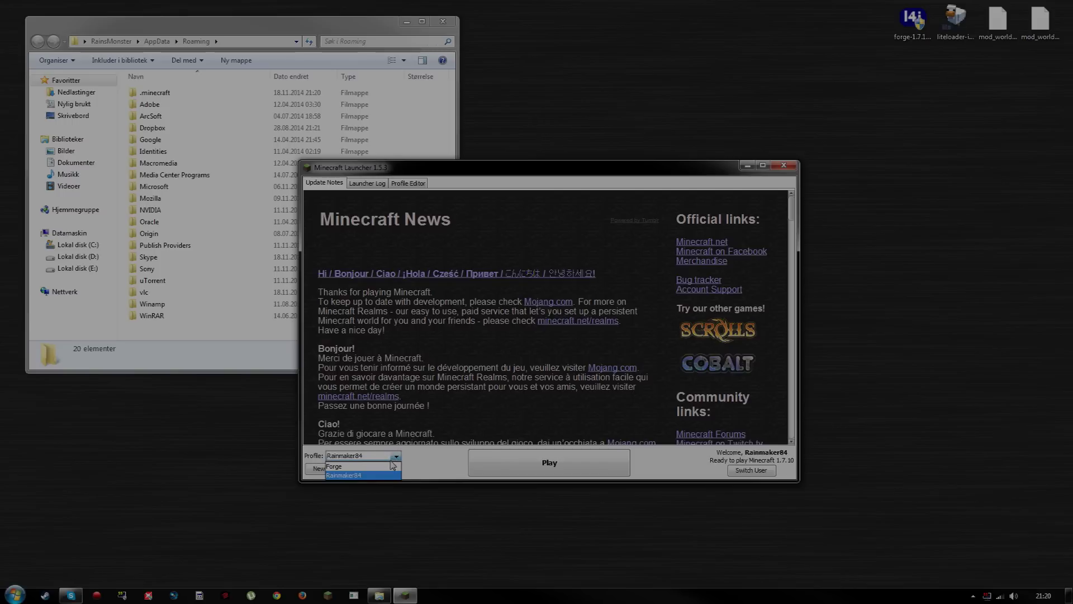
left_click(335, 466)
left_click(545, 471)
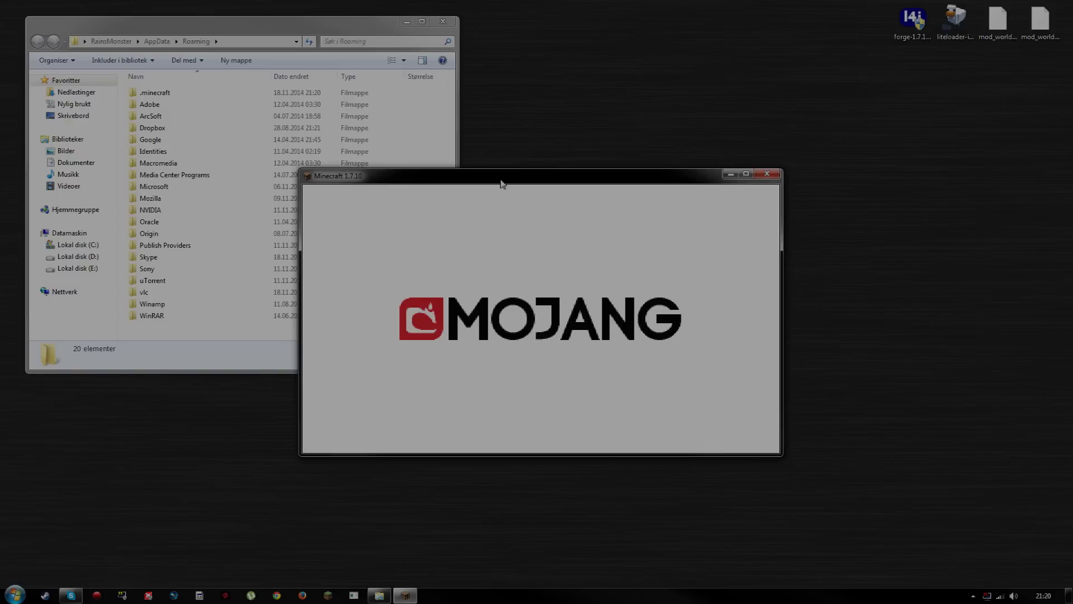
Maximize the Minecraft window, check the list of installed mods, and leave the list.
double_click(501, 179)
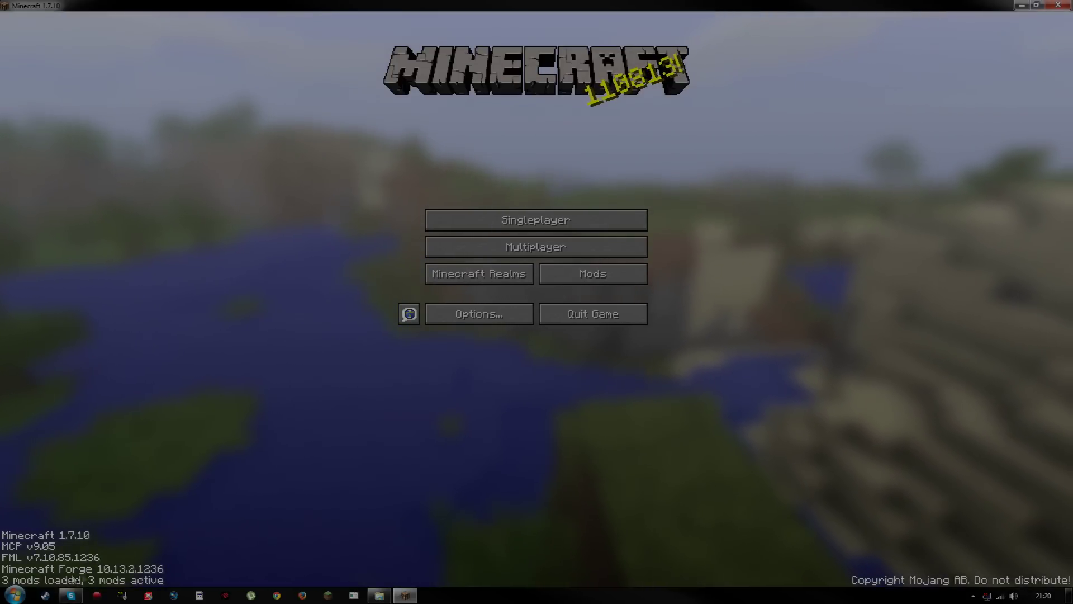
left_click(593, 274)
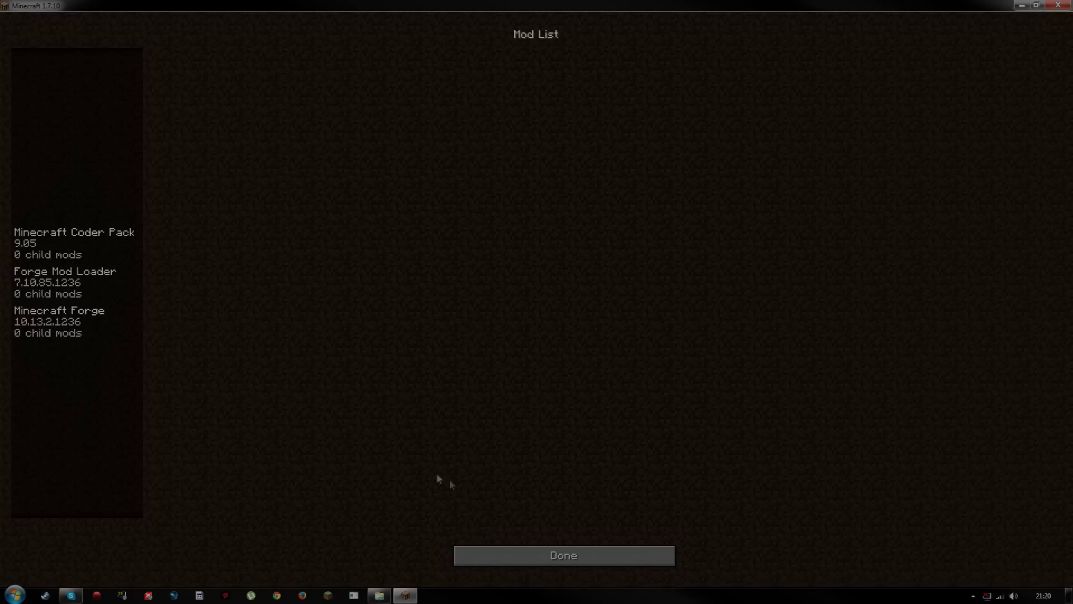
left_click(528, 553)
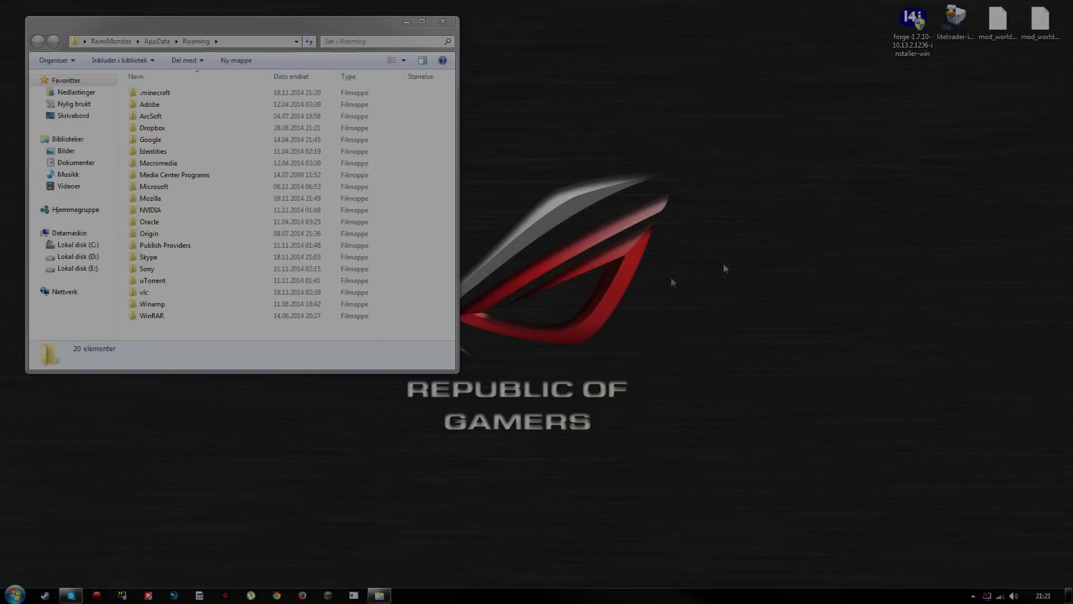
Run the LiteLoader 1.7.10 installer from the desktop and install LiteLoader extending from 1.7.10-Forge10.13.2.1236.
left_click(953, 23)
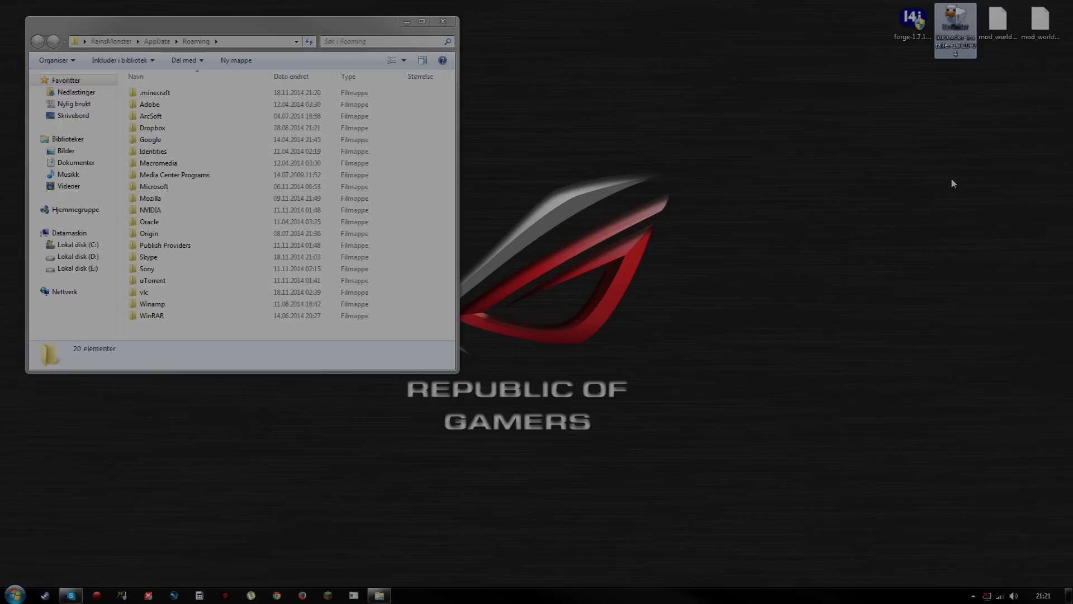
double_click(954, 34)
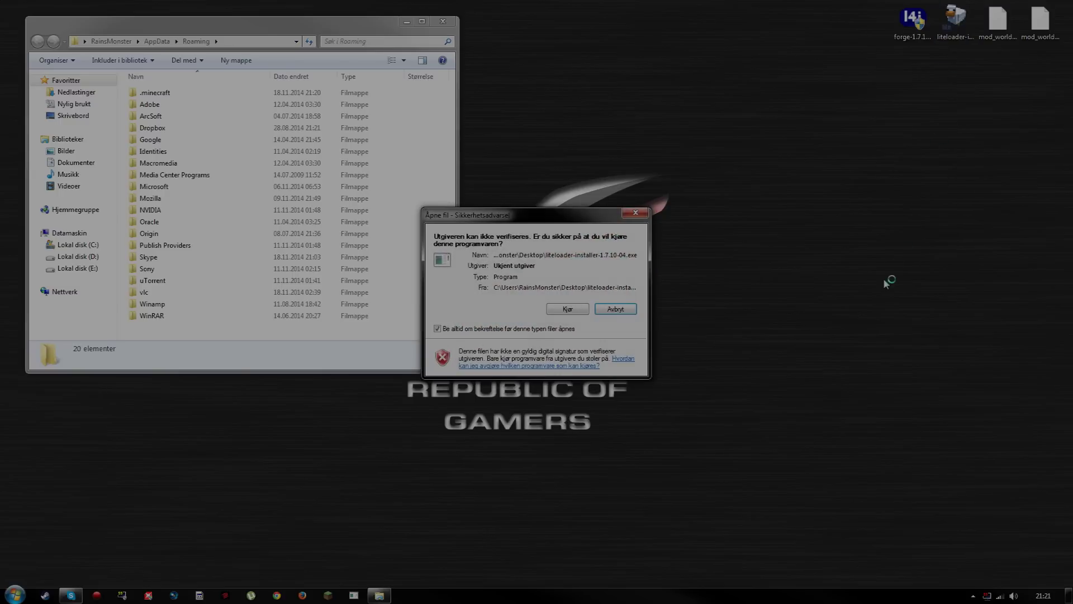
left_click(567, 309)
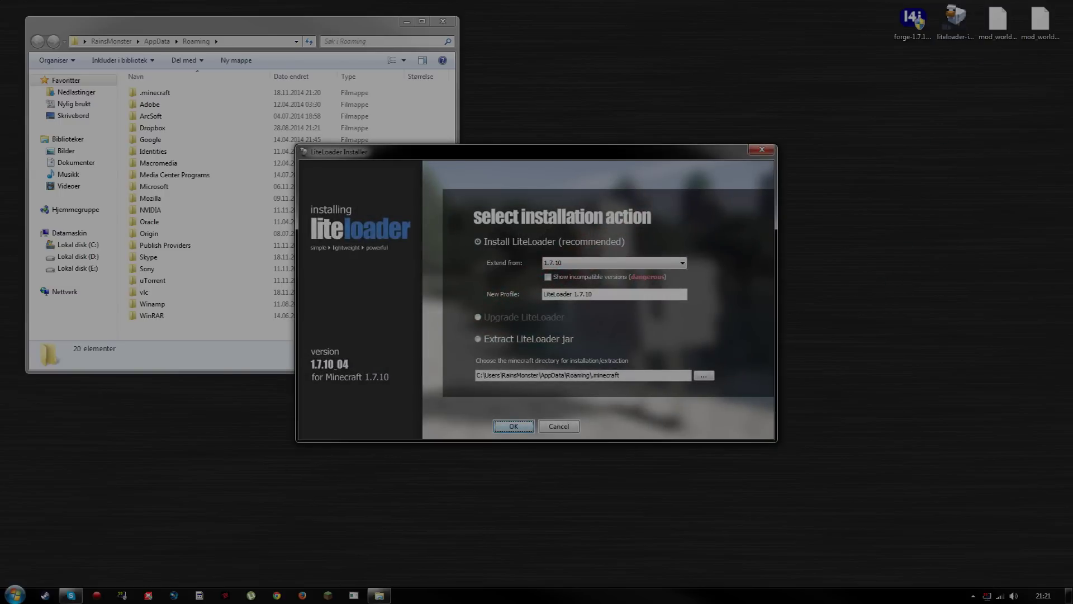
left_click(598, 263)
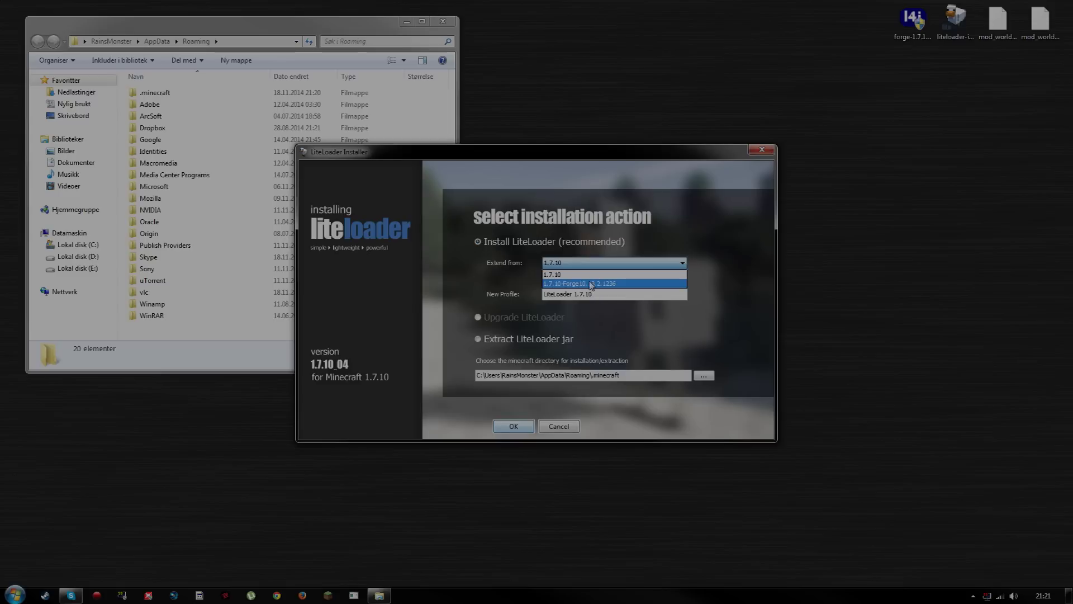
left_click(592, 284)
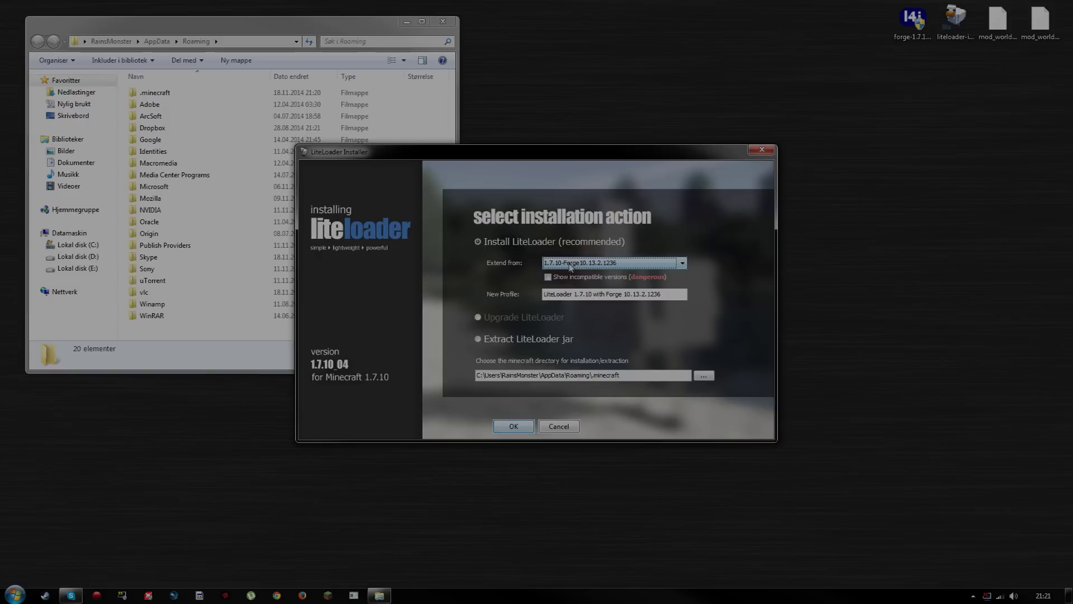
left_click(525, 428)
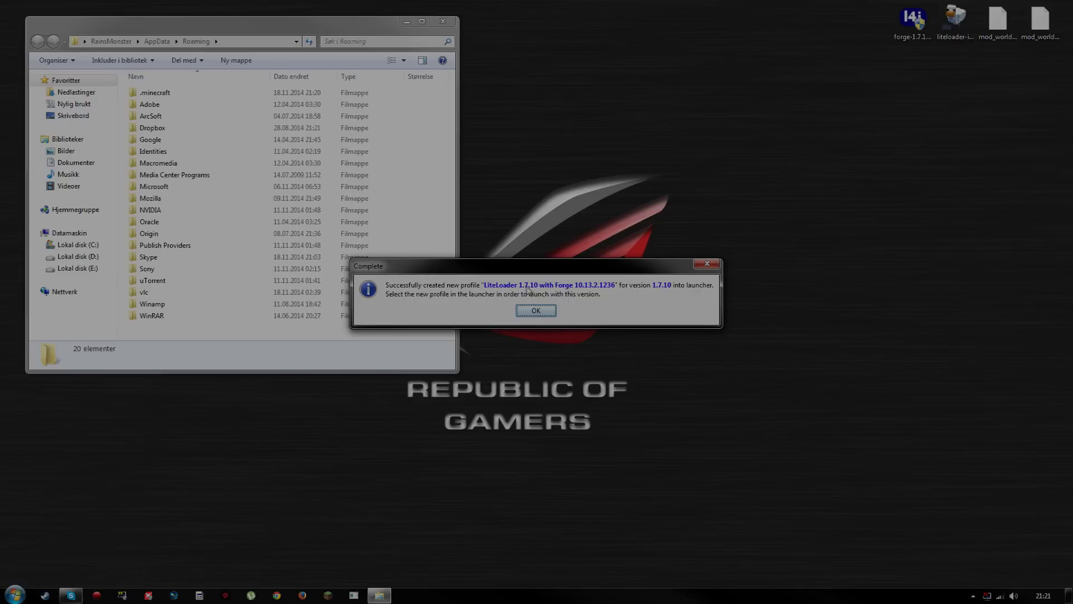
left_click(548, 313)
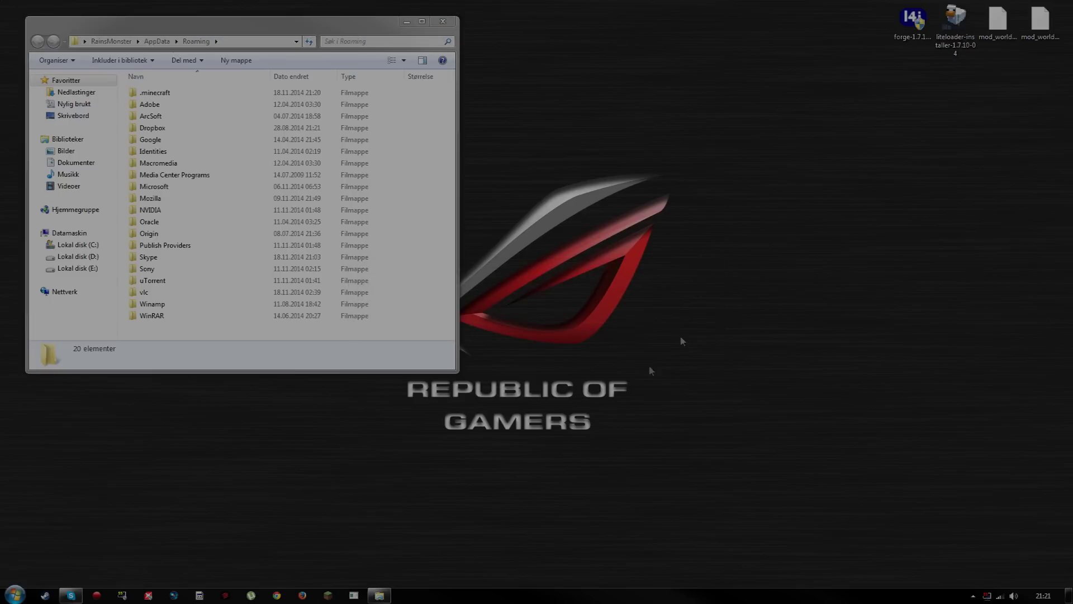
Move the two WorldEdit .litemod files to the middle of the desktop and show their full names.
left_click_drag(1068, 66, 679, 229)
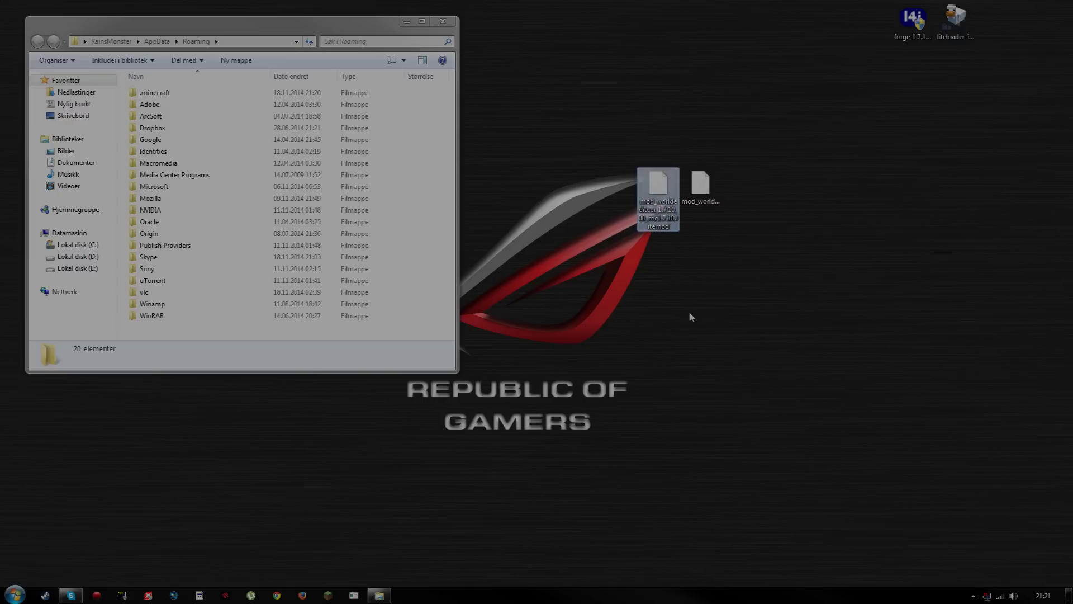
left_click(700, 187)
left_click(751, 334)
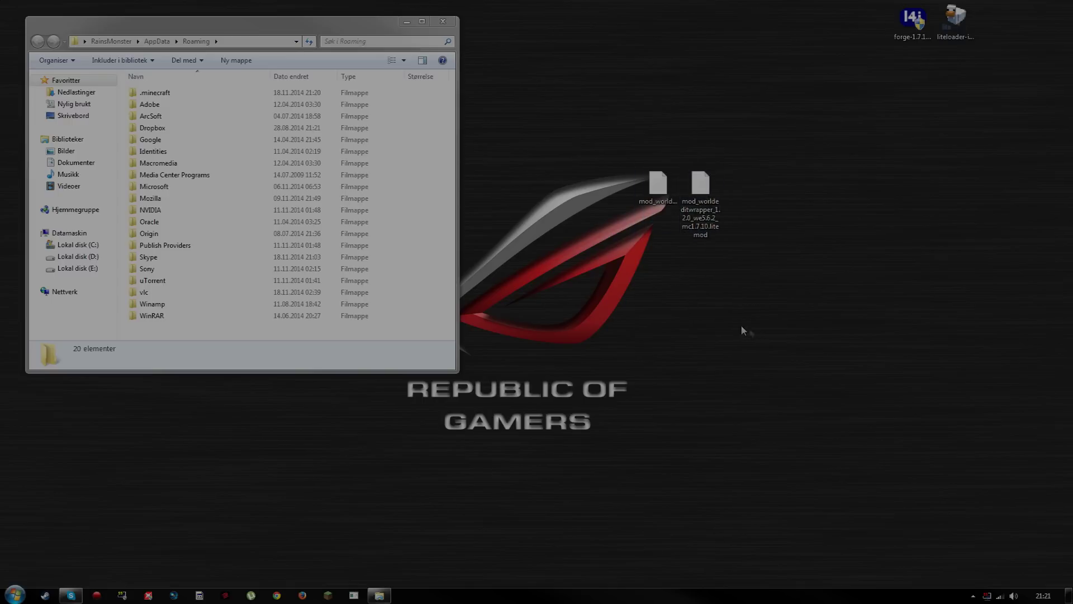
Open the mods folder inside the .minecraft folder.
double_click(162, 95)
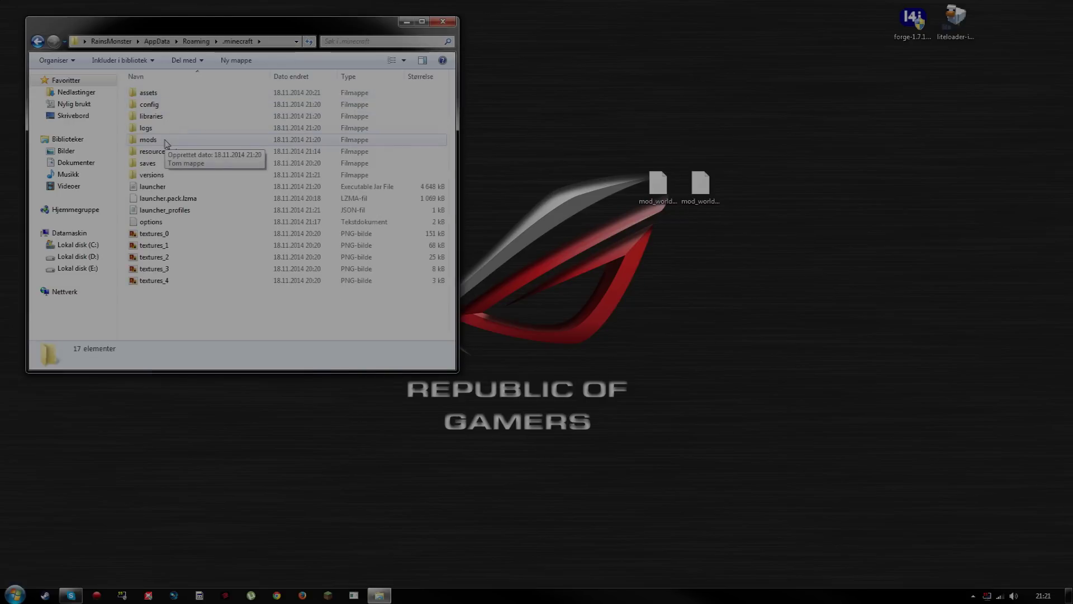
right_click(169, 298)
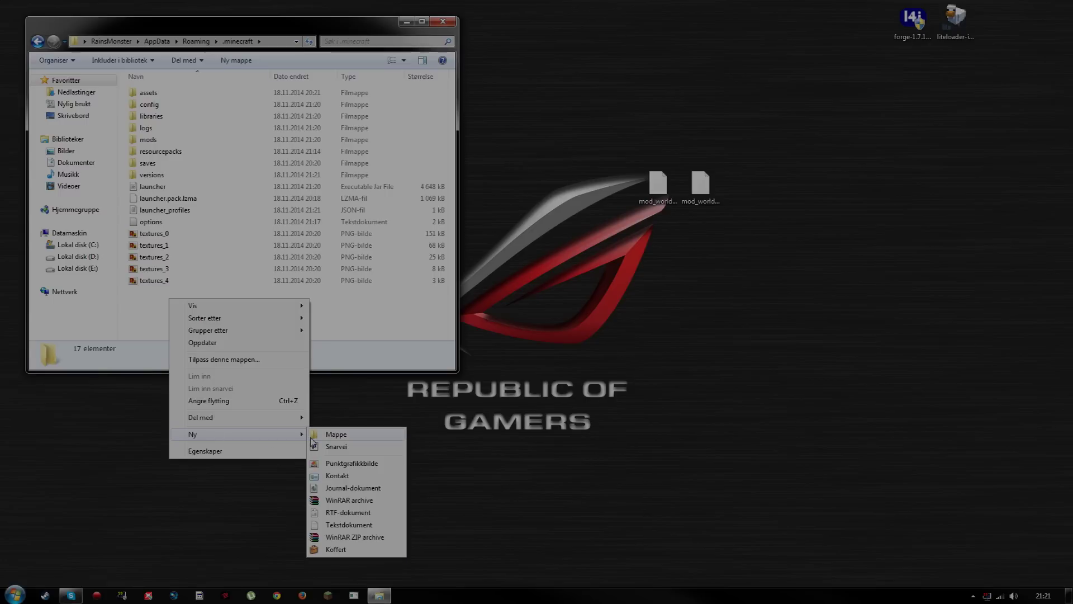
left_click(152, 312)
left_click(147, 141)
double_click(148, 141)
Copy the worldeditcui and worldeditwrapper .litemod files from the desktop into the mods folder.
left_click(699, 222)
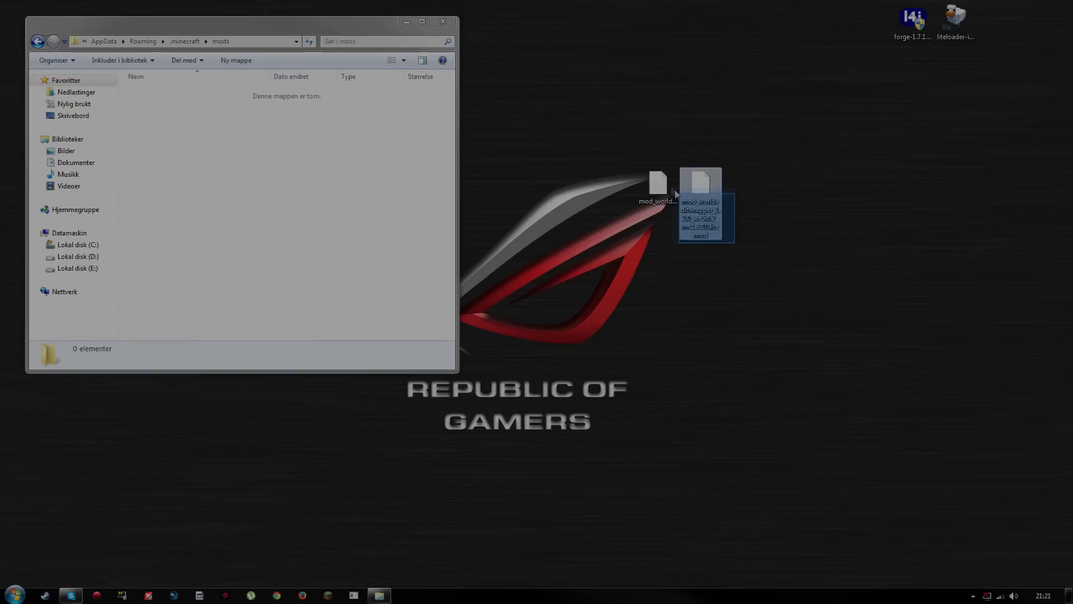
left_click(660, 180, "ctrl")
right_click(660, 180)
left_click(687, 279)
right_click(219, 175)
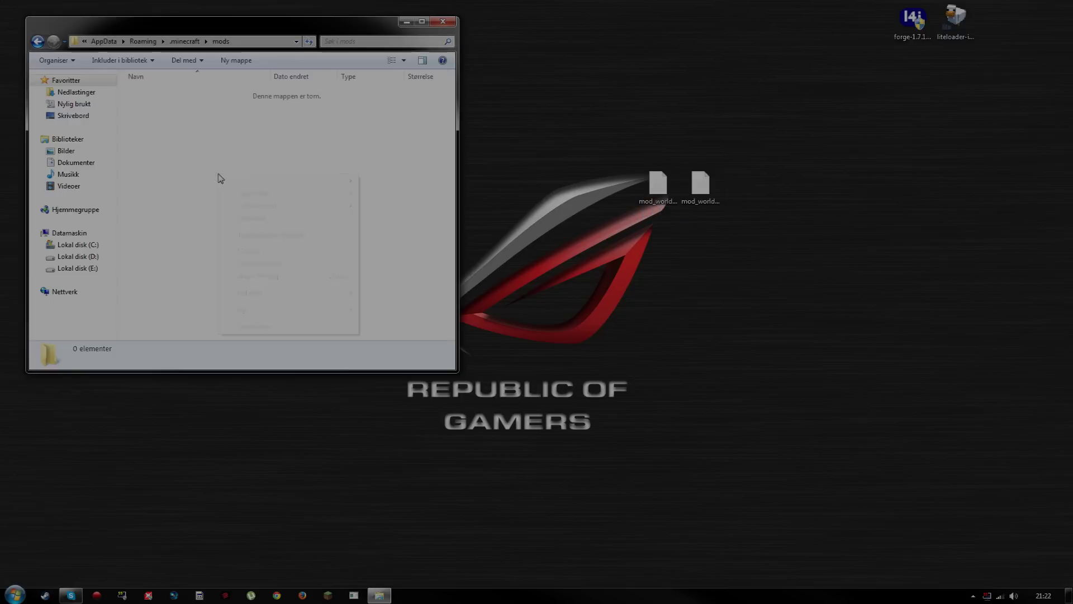
left_click(249, 250)
Move the two desktop .litemod files back beside the Forge and LiteLoader installers and close the folder window.
left_click_drag(766, 265, 653, 188)
left_click_drag(653, 187, 993, 23)
left_click(899, 120)
left_click(450, 24)
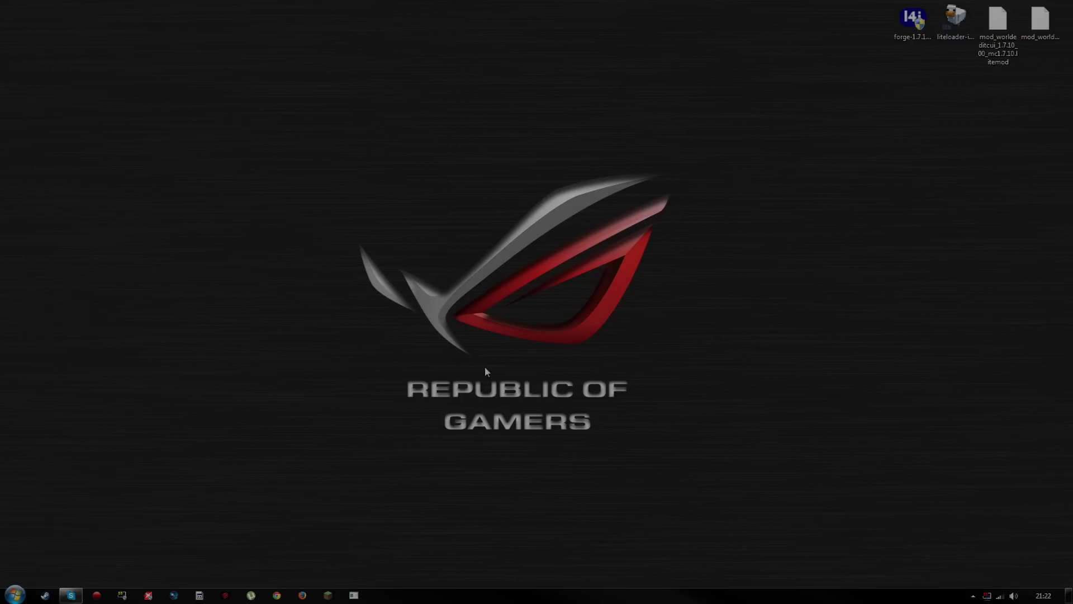
Launch Minecraft with the profile LiteLoader 1.7.10 with Forge 10.13.2.1236 and maximize the game window.
left_click(328, 595)
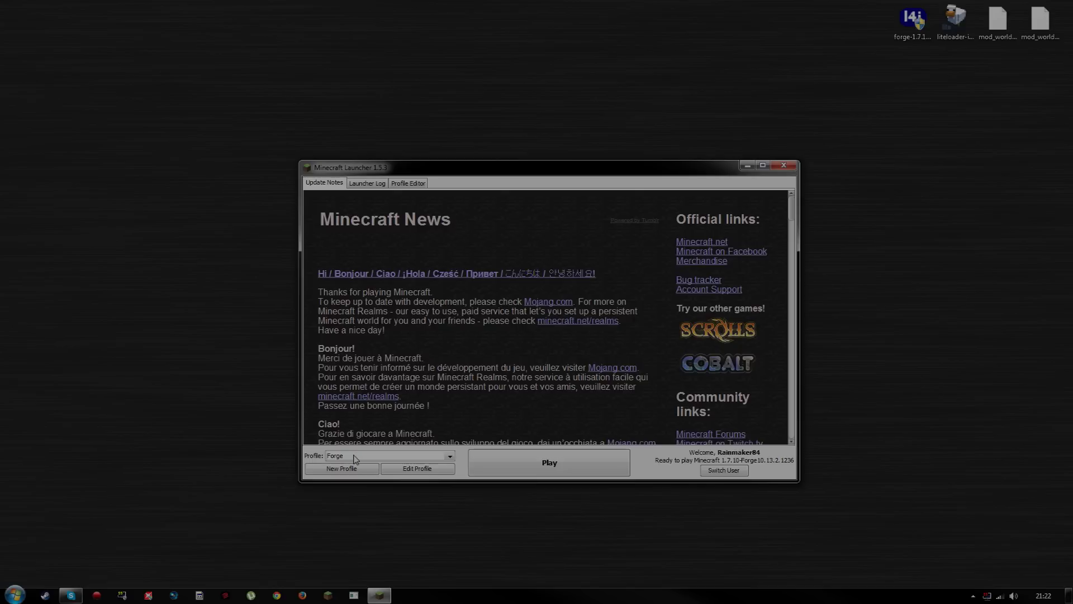
left_click(449, 458)
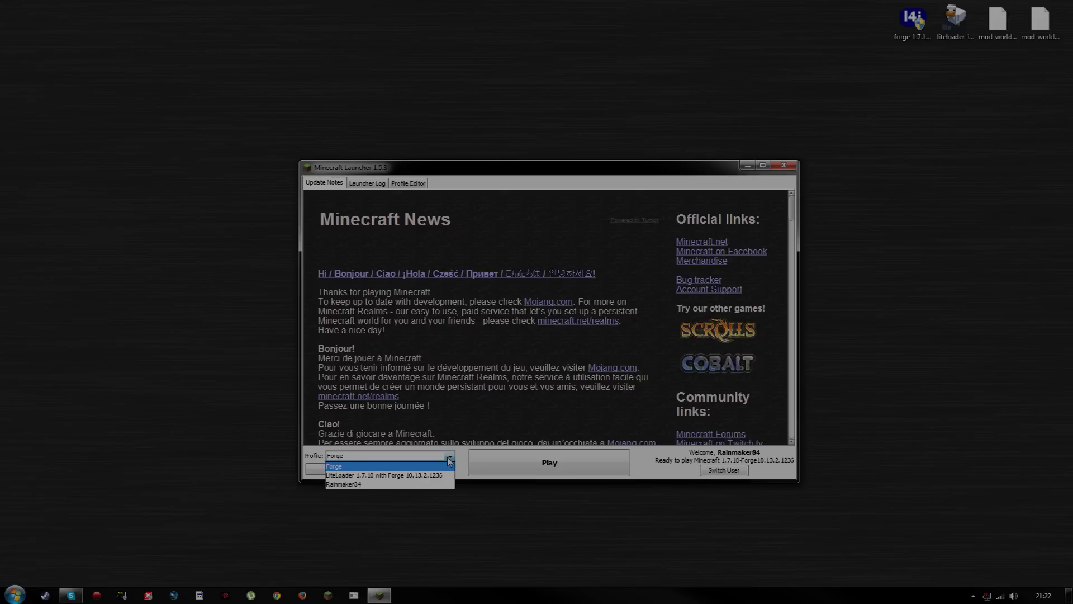
left_click(424, 476)
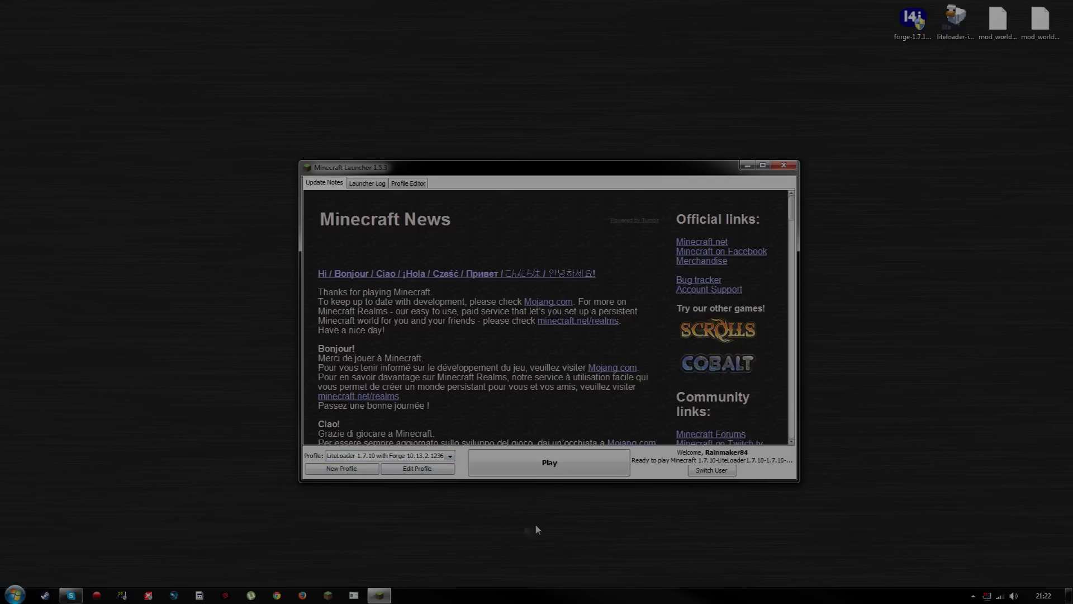
left_click(551, 472)
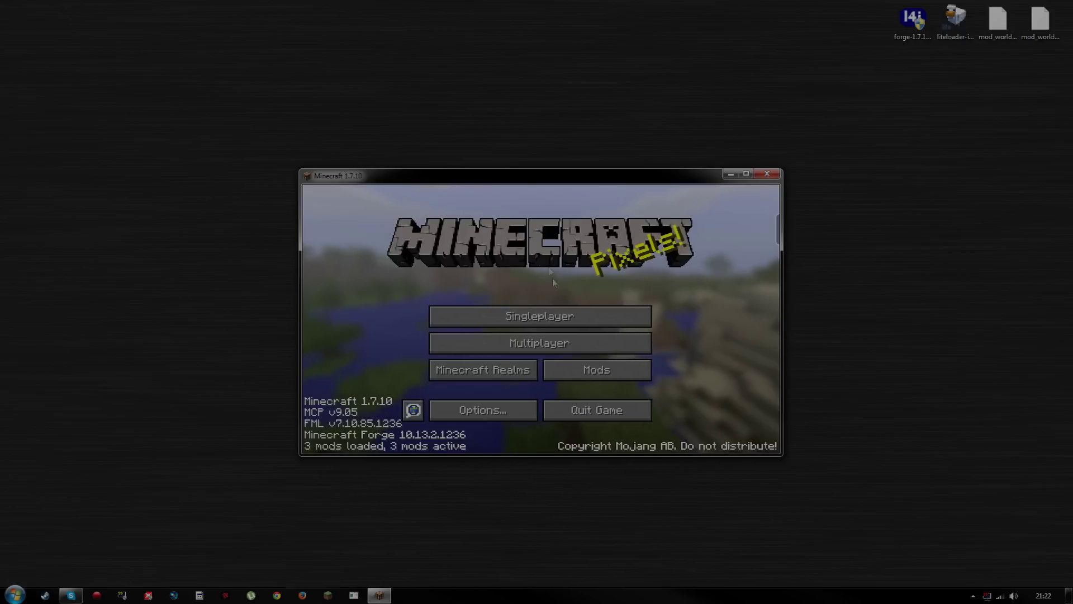
double_click(552, 177)
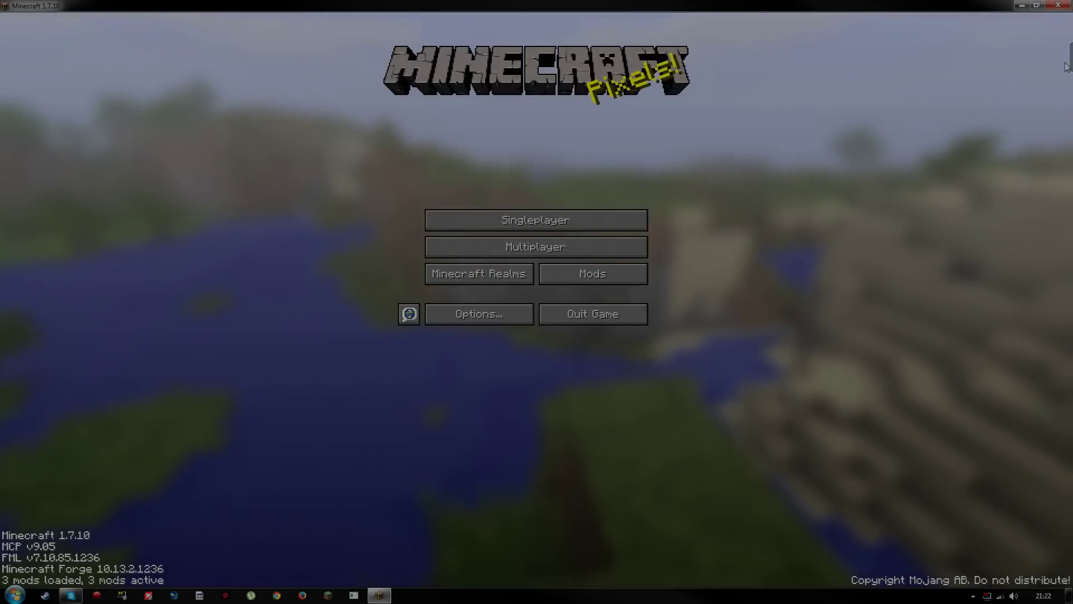
Check the WorldEditCUI and WorldEditWrapper entries in the LiteLoader mod list and return to the title screen.
mouse_move(1066, 66)
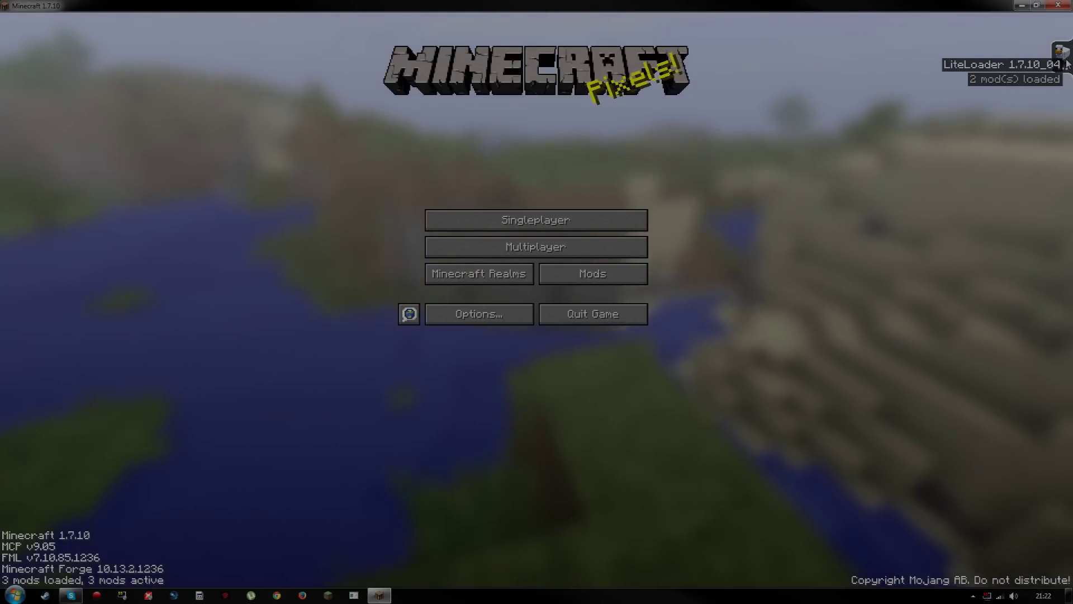
left_click(1067, 65)
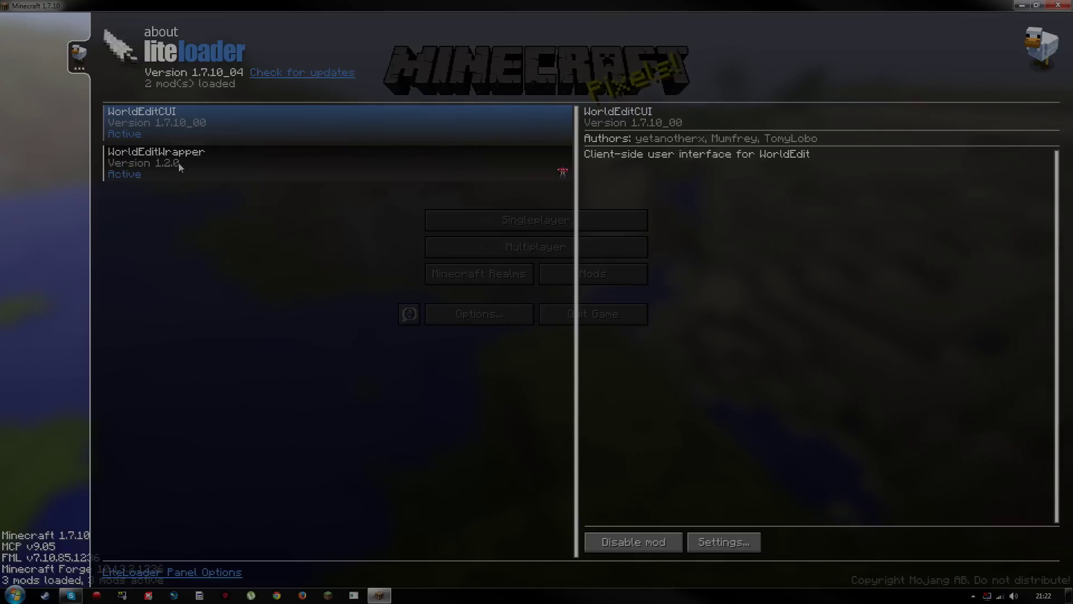
left_click(75, 60)
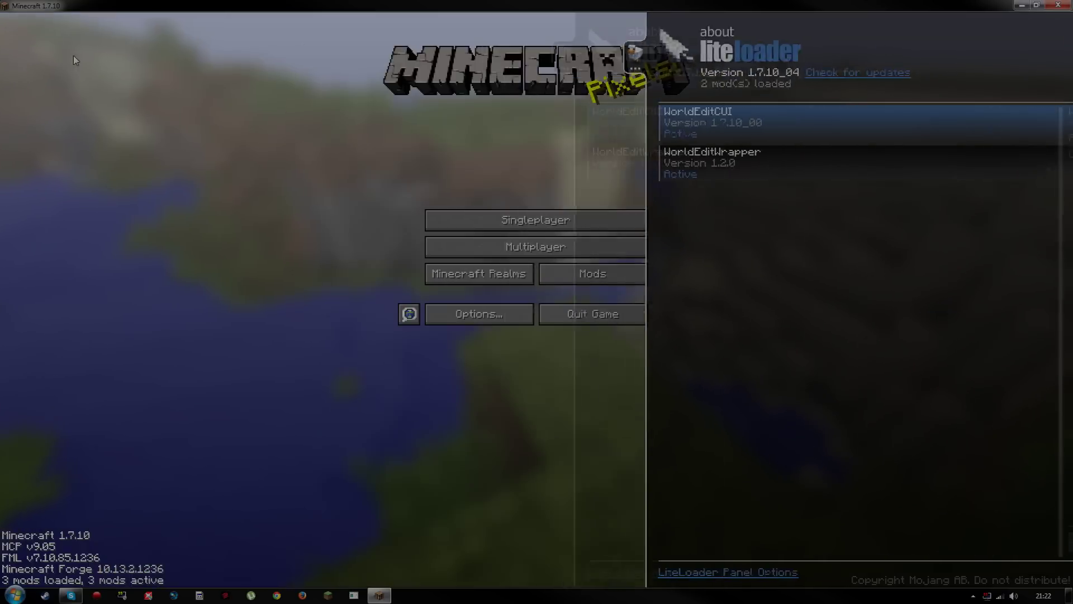
Load the singleplayer world Mod Tester.
left_click(503, 222)
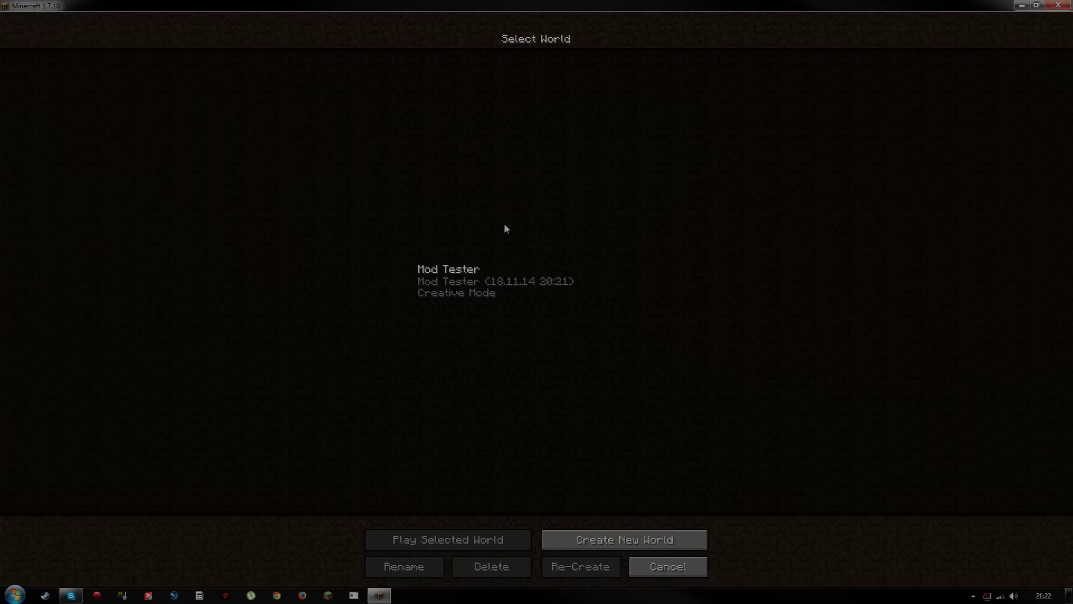
left_click(484, 283)
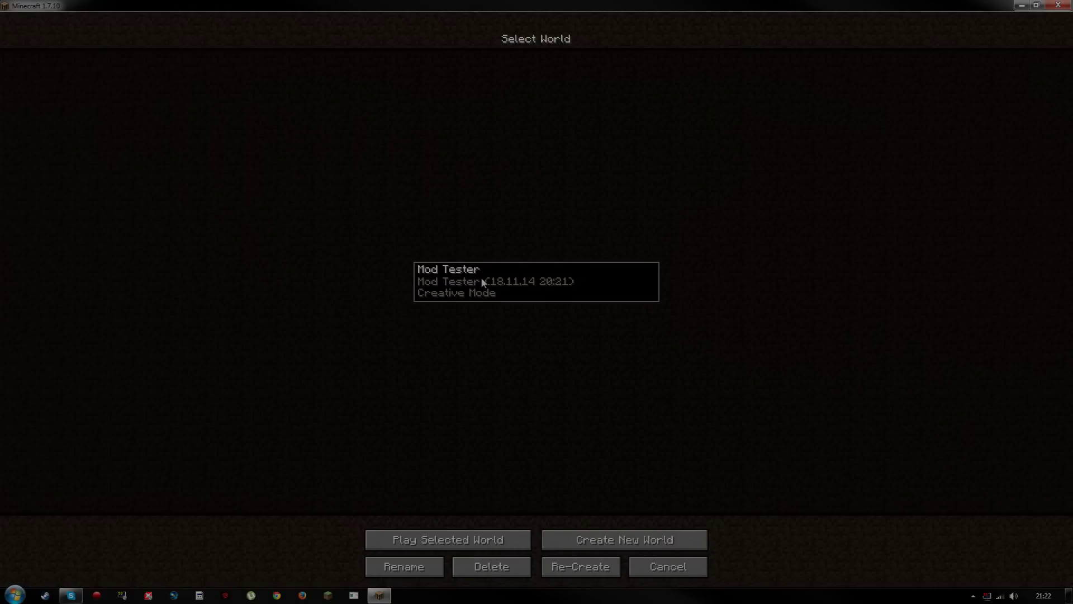
left_click(456, 539)
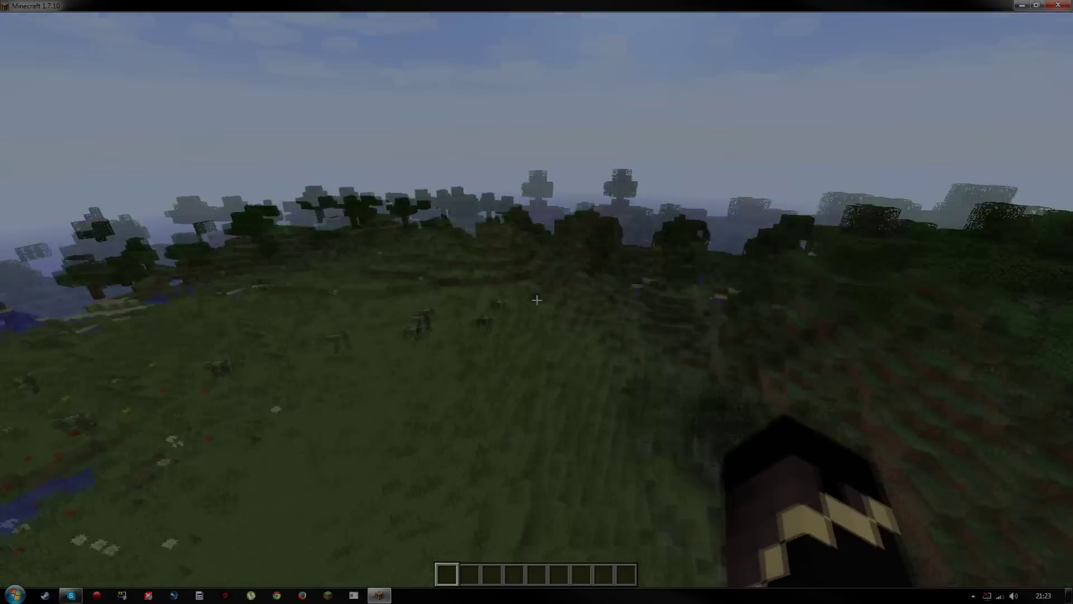
Run the chat command //wand to get the WorldEdit selection axe.
type("t")
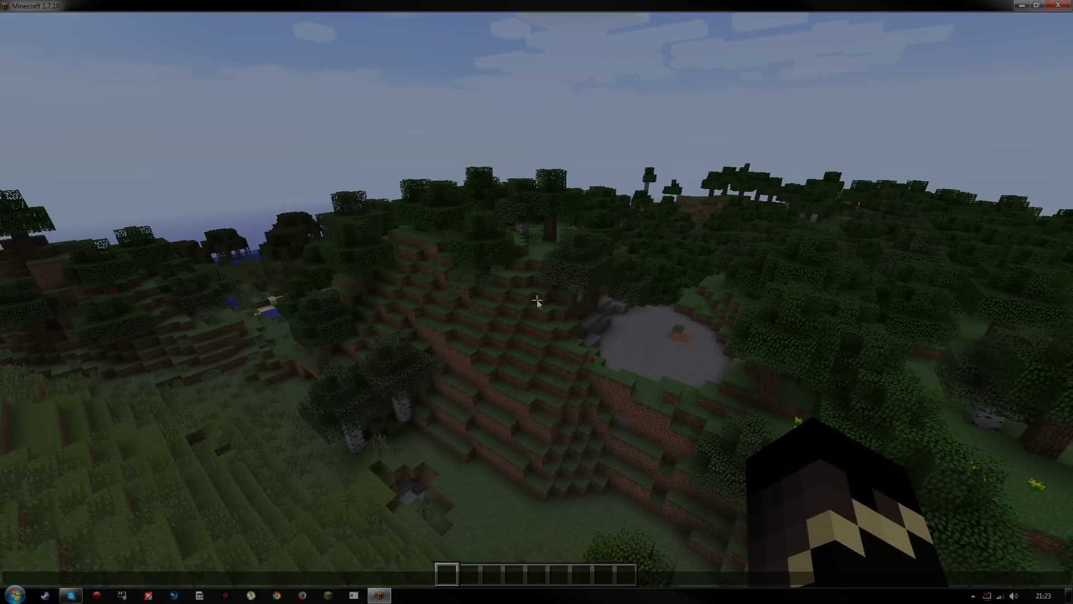
type("//")
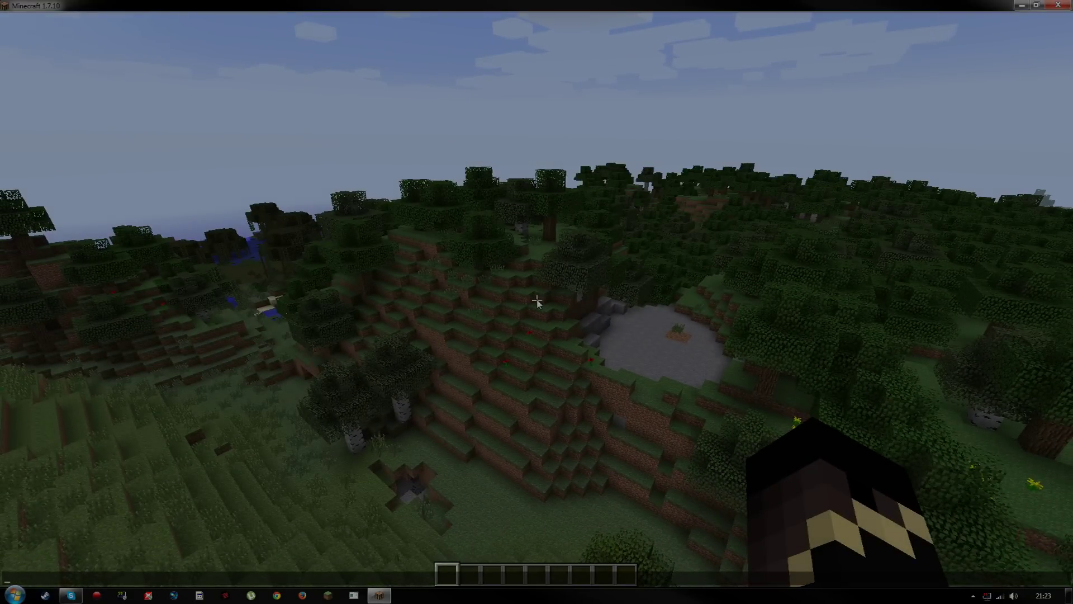
type("wand")
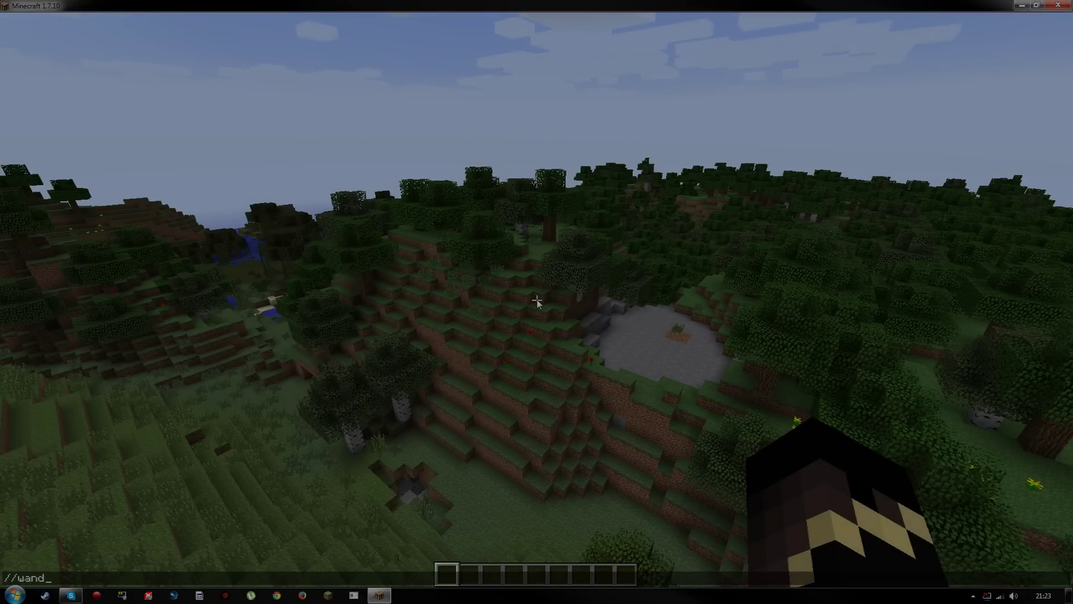
key("Return")
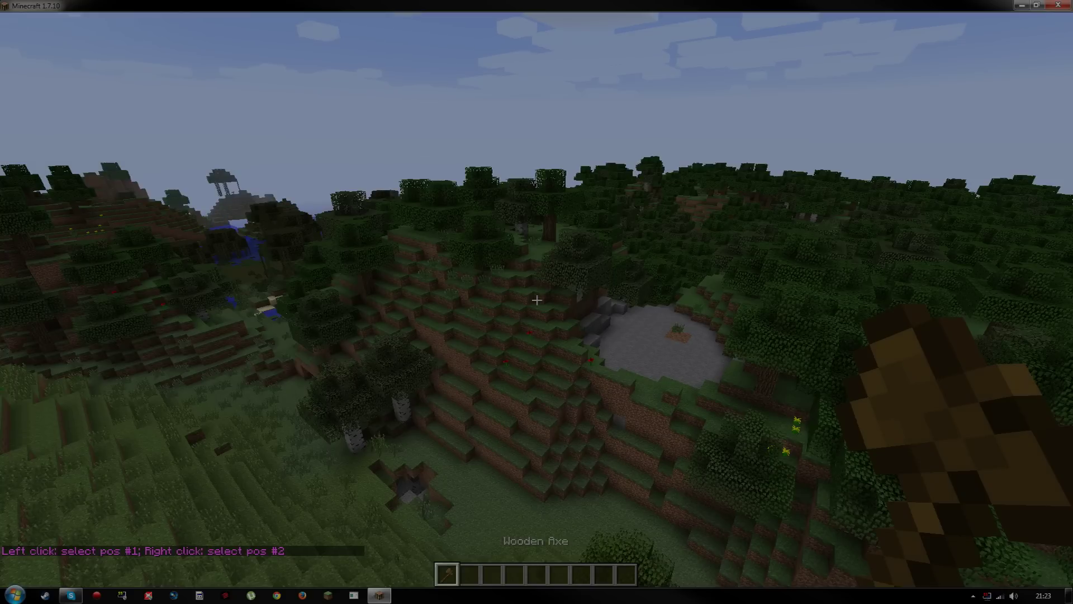
Put a wooden pickaxe in the second hotbar slot and, down on the meadow, a grass block in the third.
key("e")
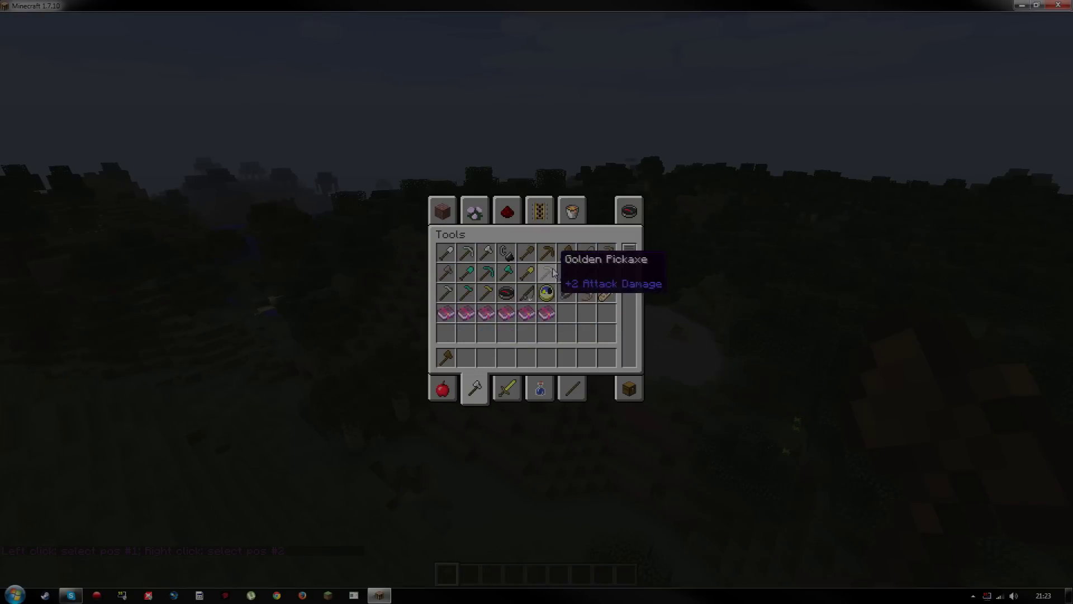
key("e")
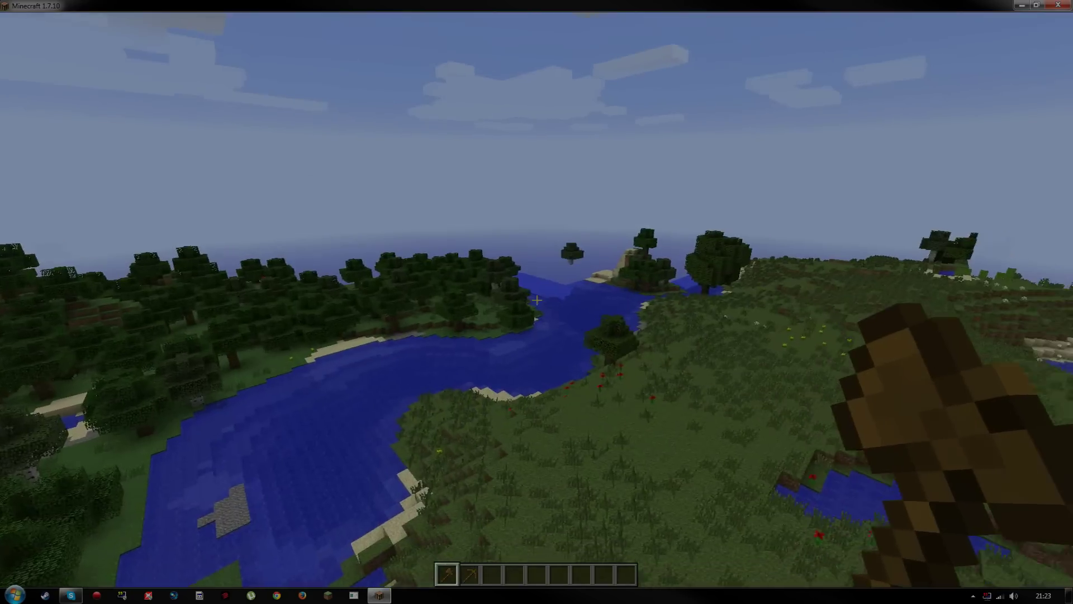
key("shift")
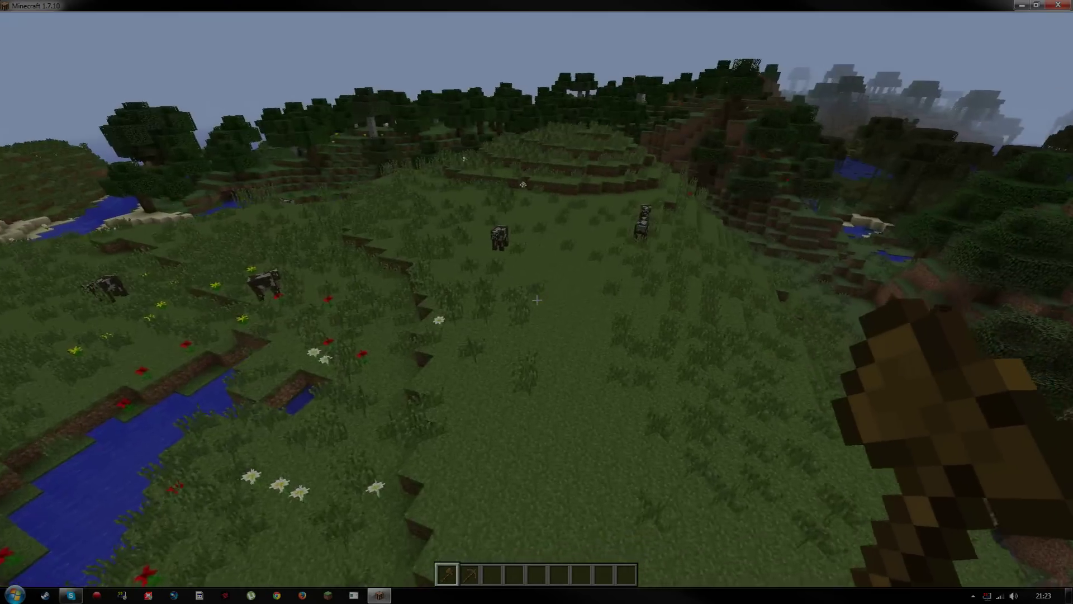
key("2")
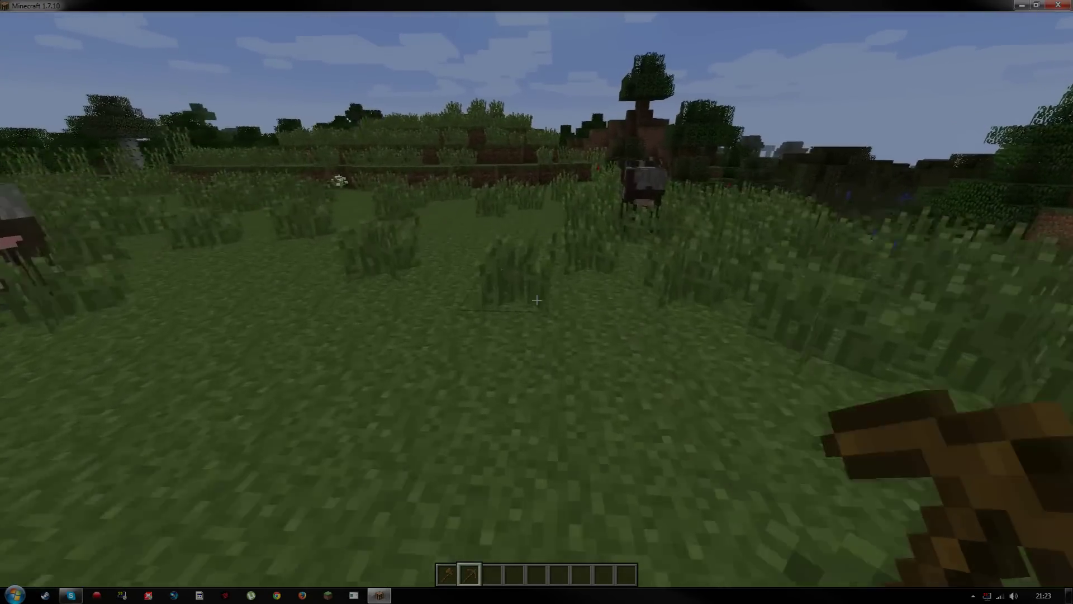
key("3")
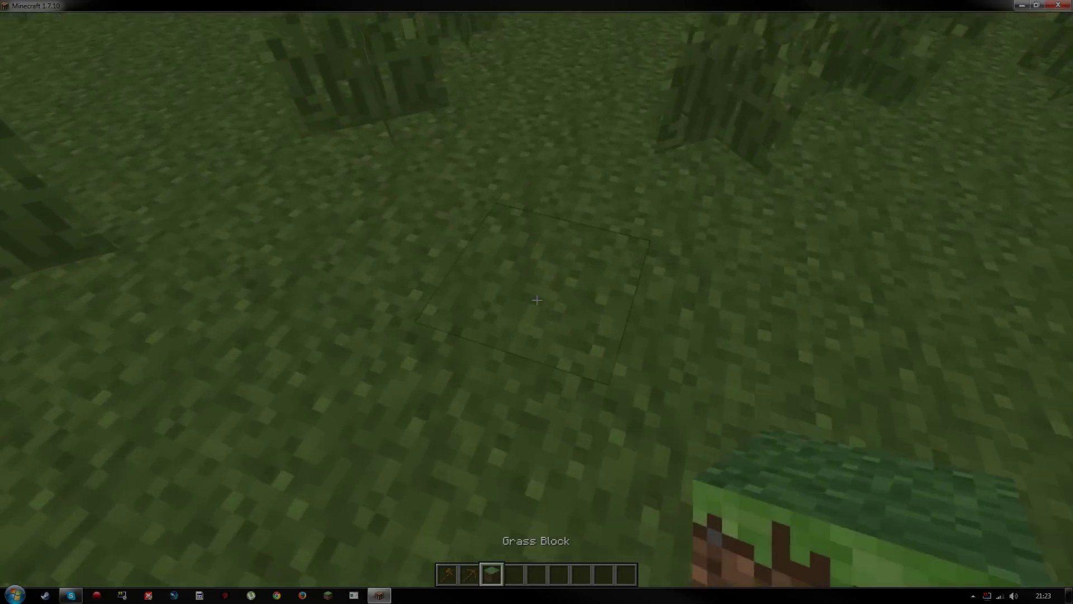